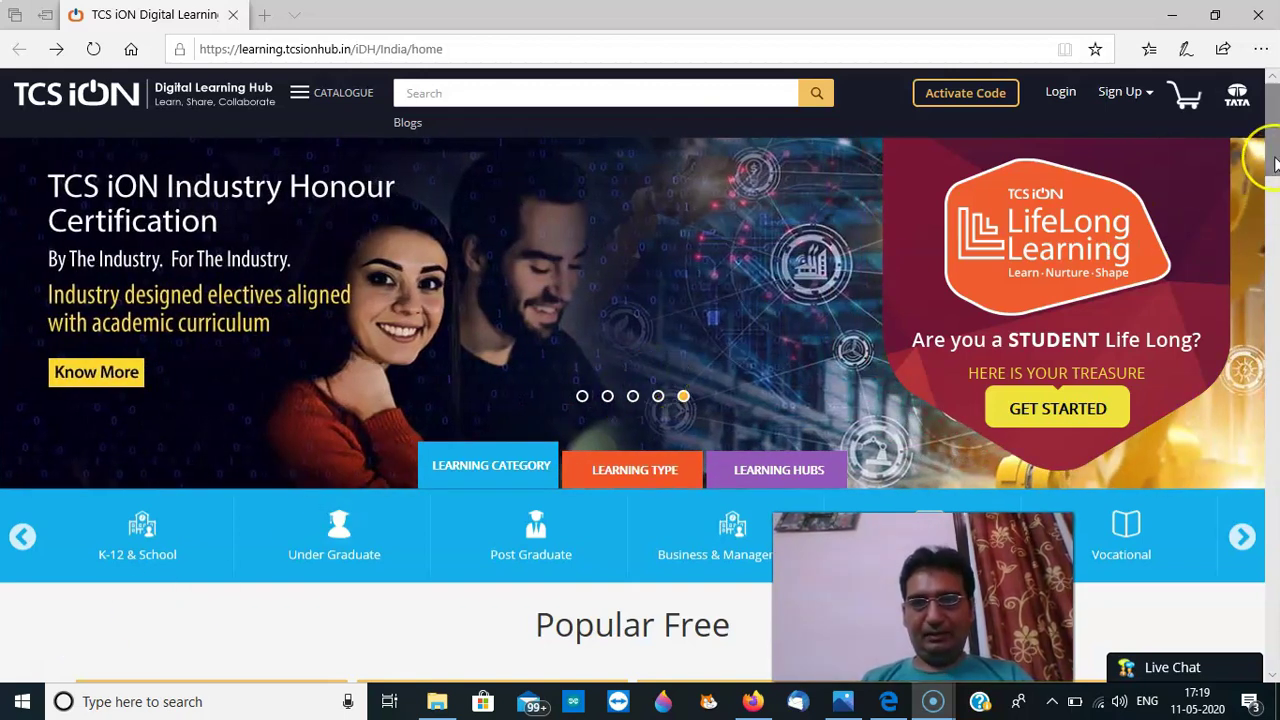
# Open the product catalogue and filter it to free products in the Business & Management category.
pyautogui.moveTo(1273, 165); pyautogui.dragTo(1276, 220)
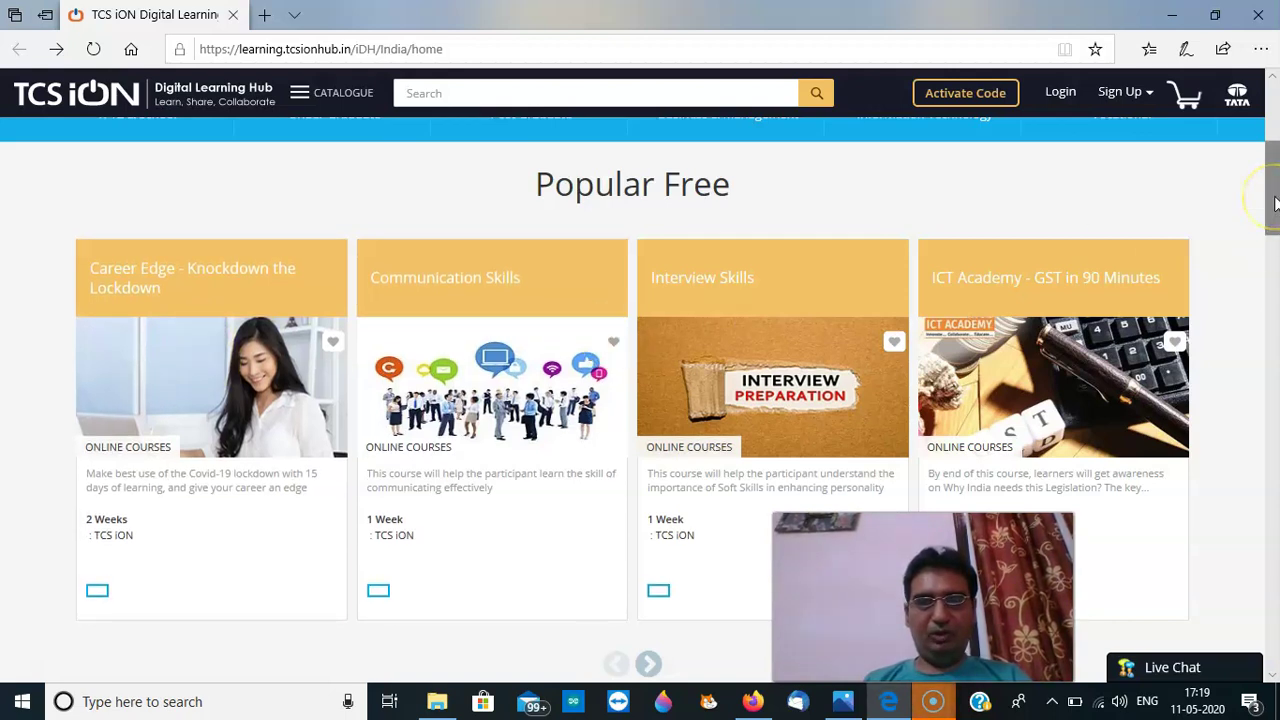
pyautogui.moveTo(1275, 203); pyautogui.dragTo(1275, 245)
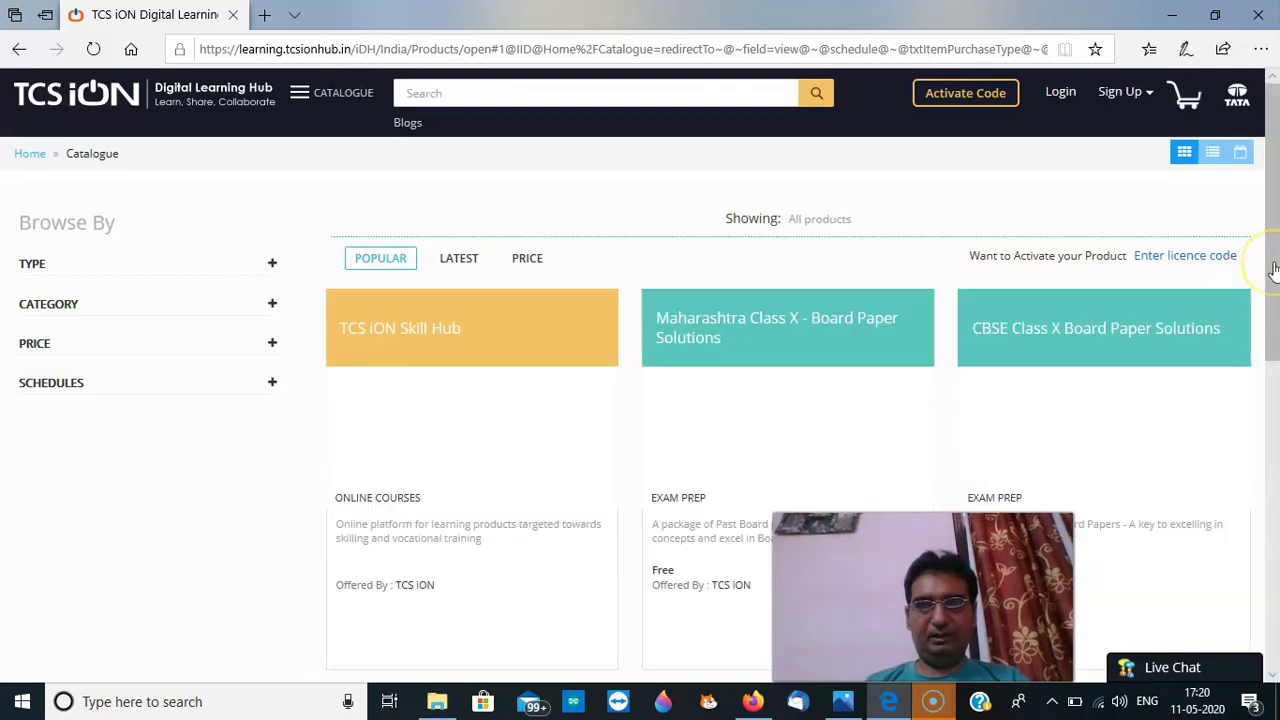
pyautogui.moveTo(1273, 268); pyautogui.dragTo(1278, 315)
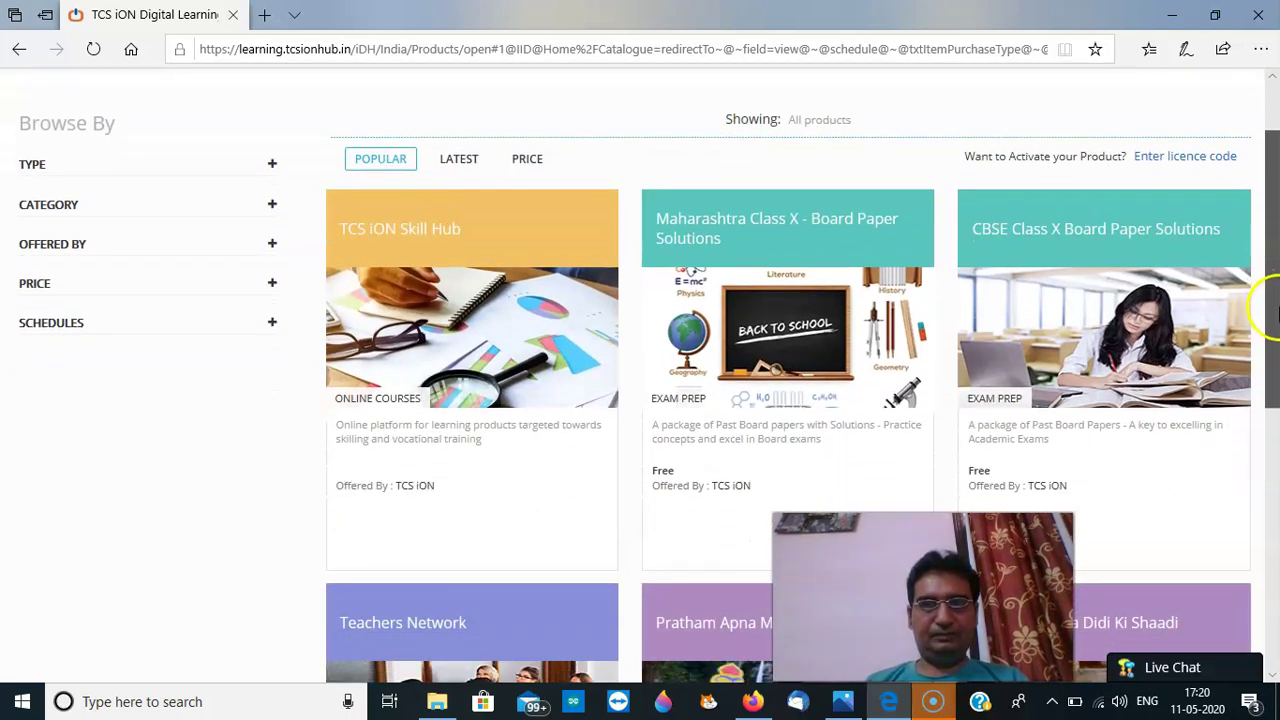
pyautogui.moveTo(1278, 250); pyautogui.dragTo(1257, 200)
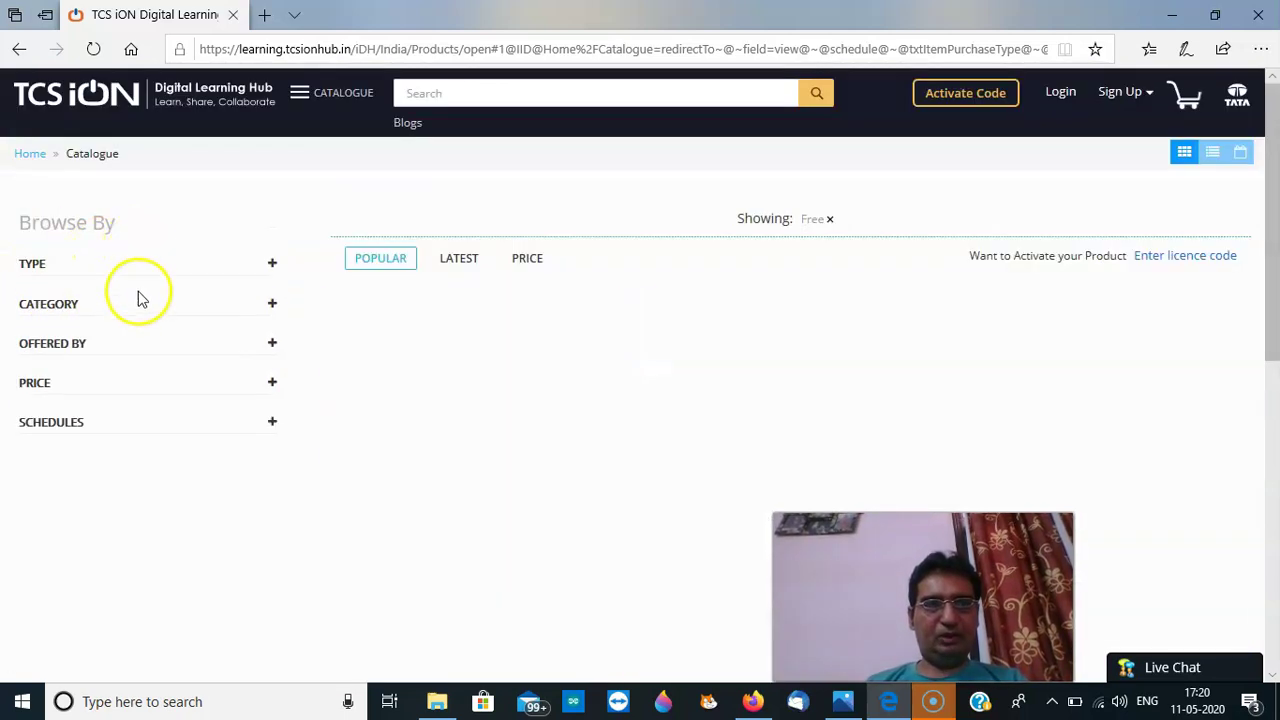
pyautogui.click(262, 305)
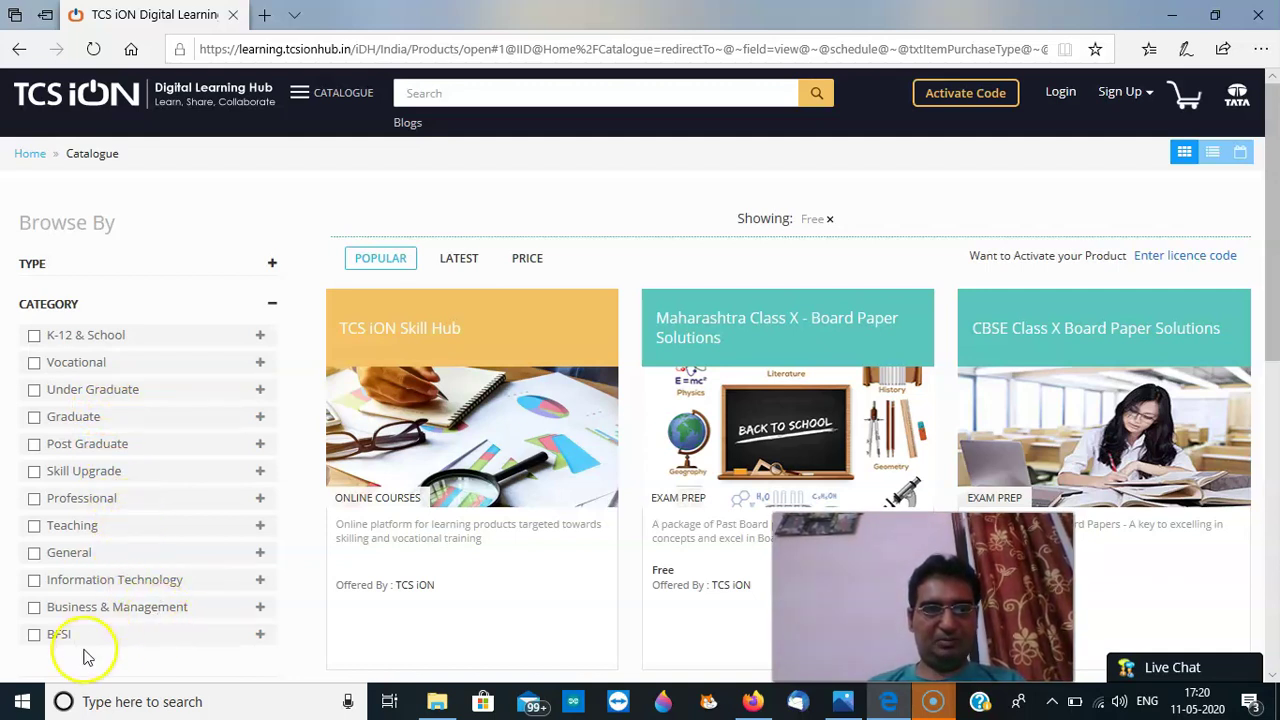
pyautogui.click(172, 608)
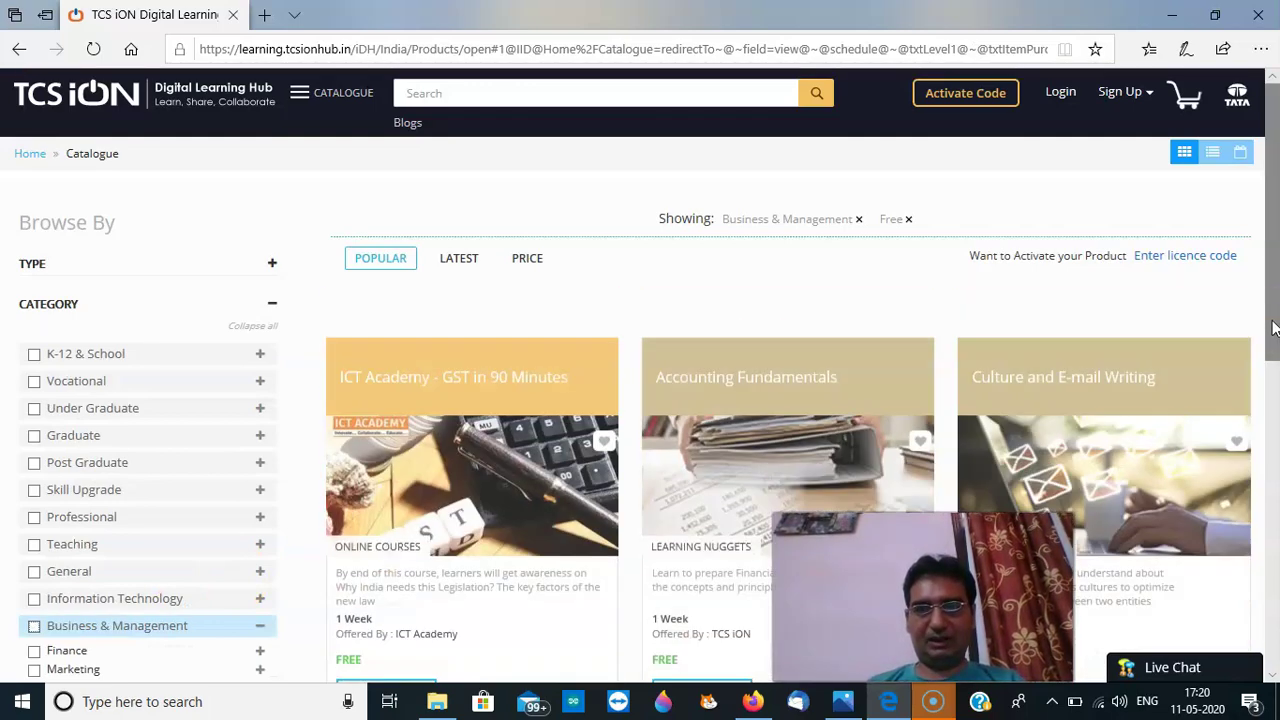
# Start subscribing to the ICT Academy - GST in 90 Minutes course and choose a Google account to sign in with.
pyautogui.scroll(-1, 1272, 330)
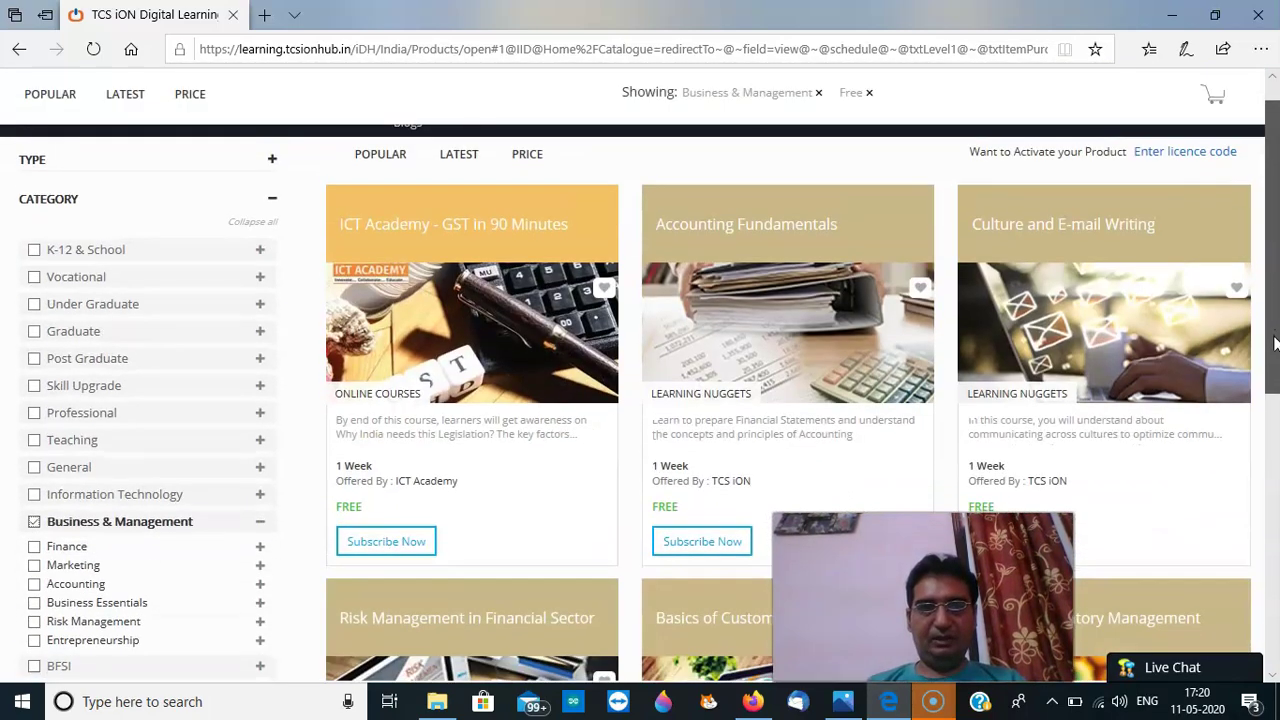
pyautogui.moveTo(1274, 341); pyautogui.dragTo(1262, 378)
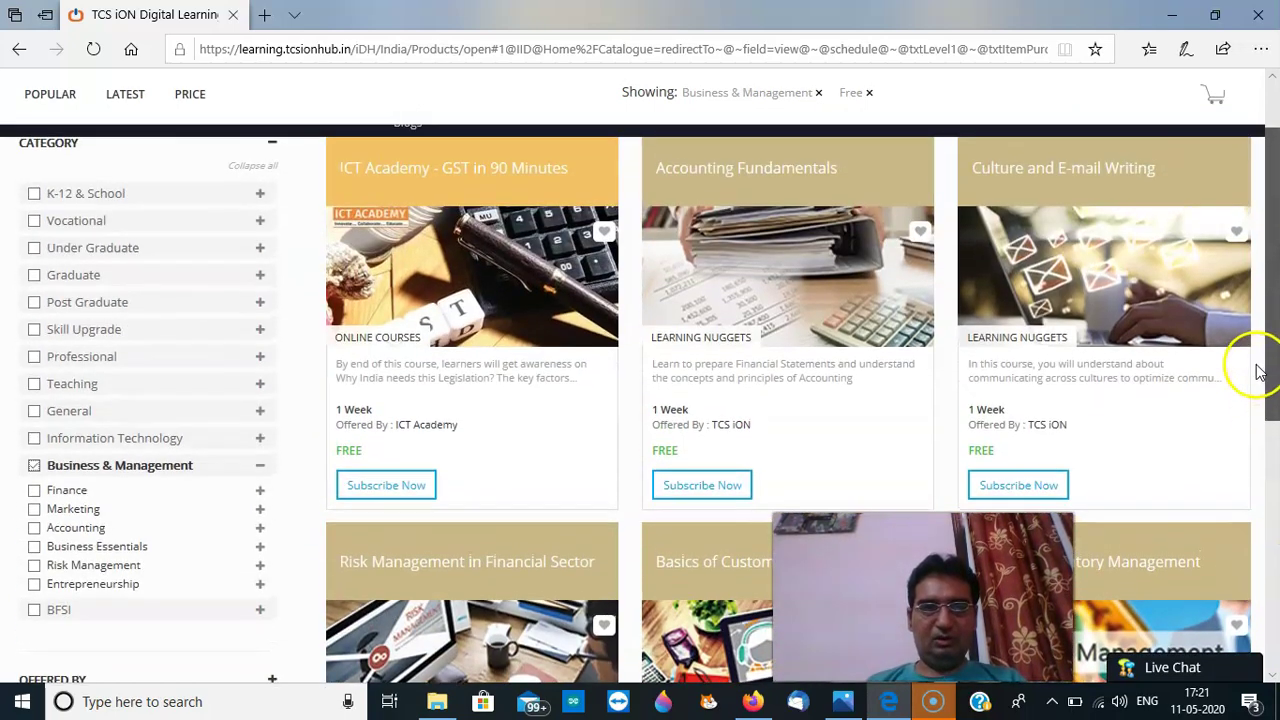
pyautogui.click(420, 487)
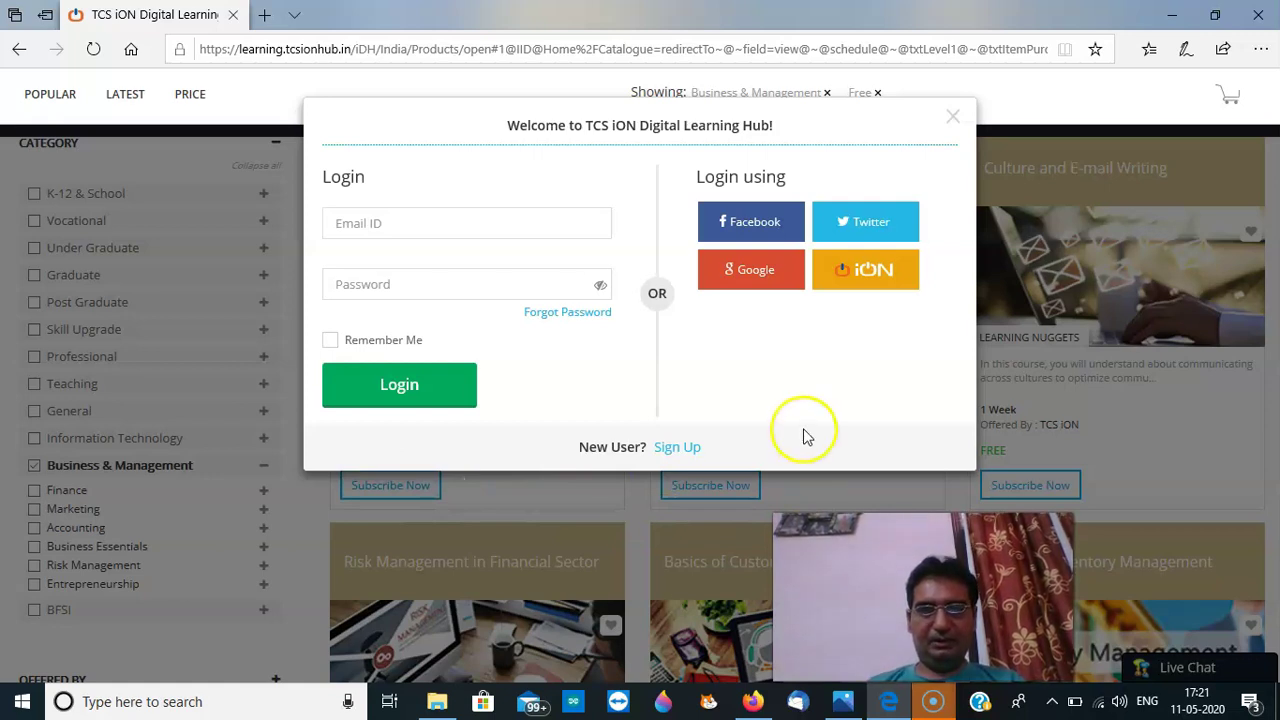
pyautogui.click(764, 279)
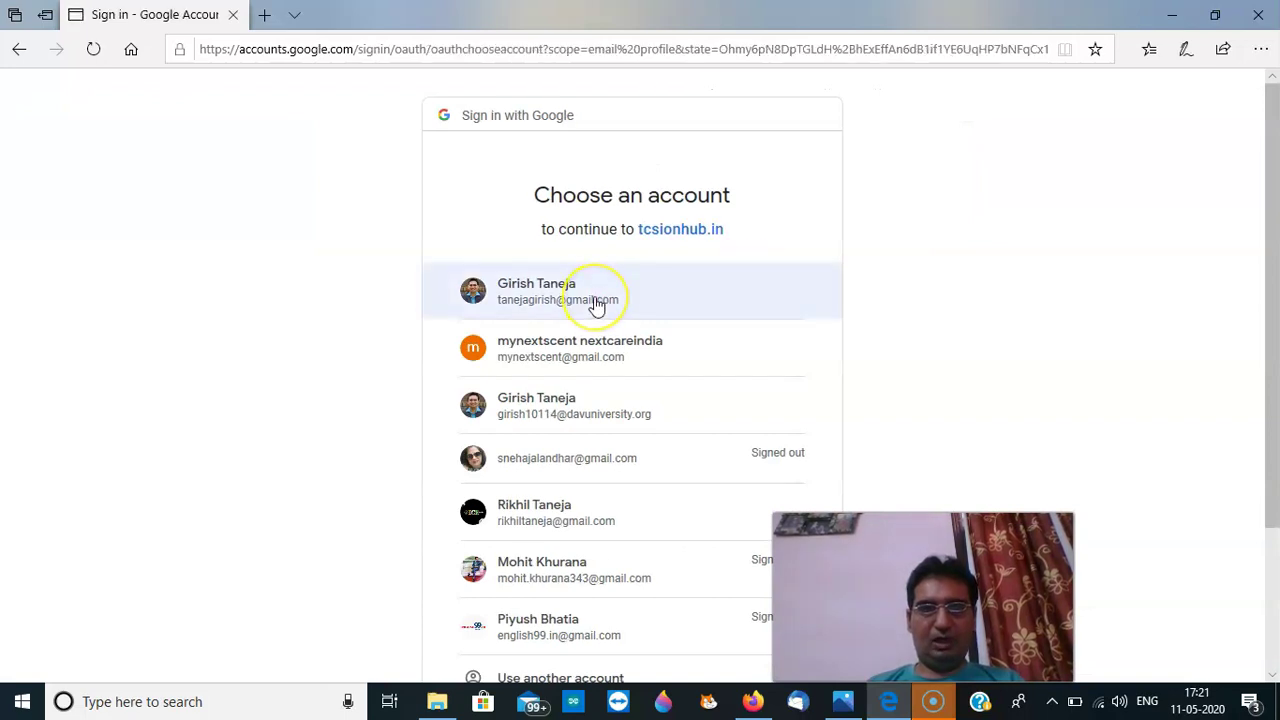
pyautogui.click(594, 303)
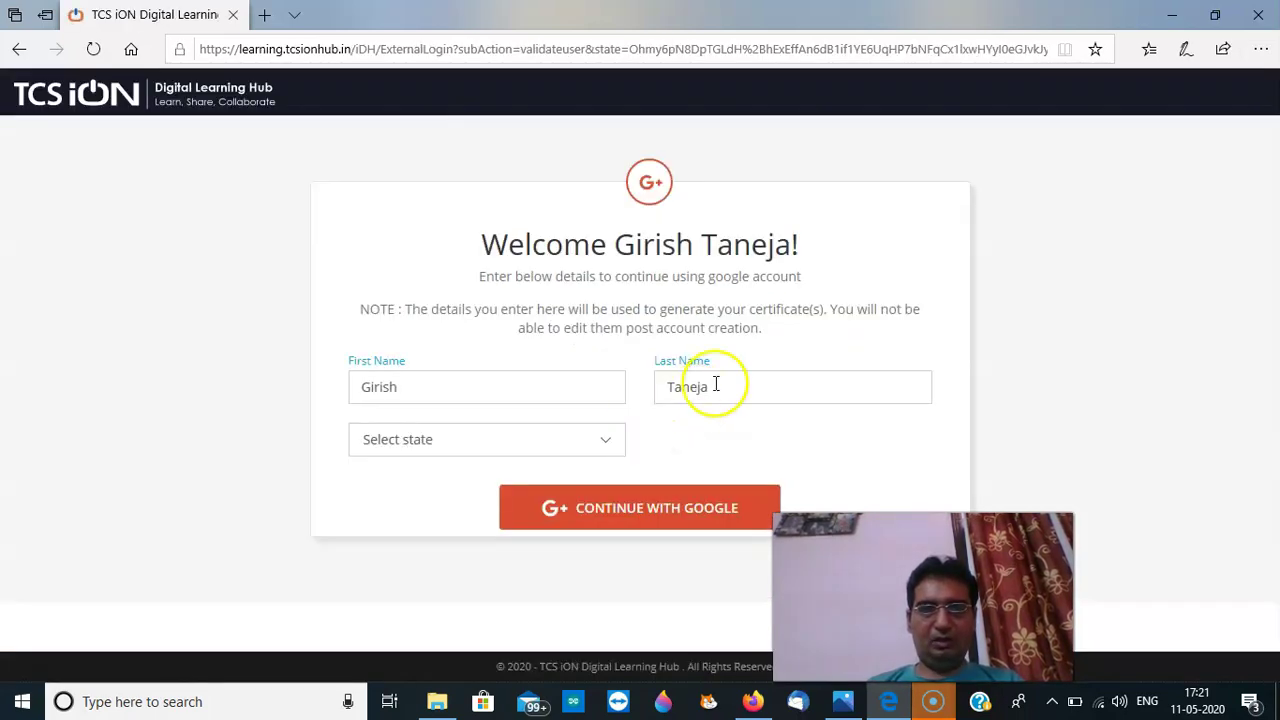
# Select Punjab as the state and continue the account registration with Google.
pyautogui.click(555, 446)
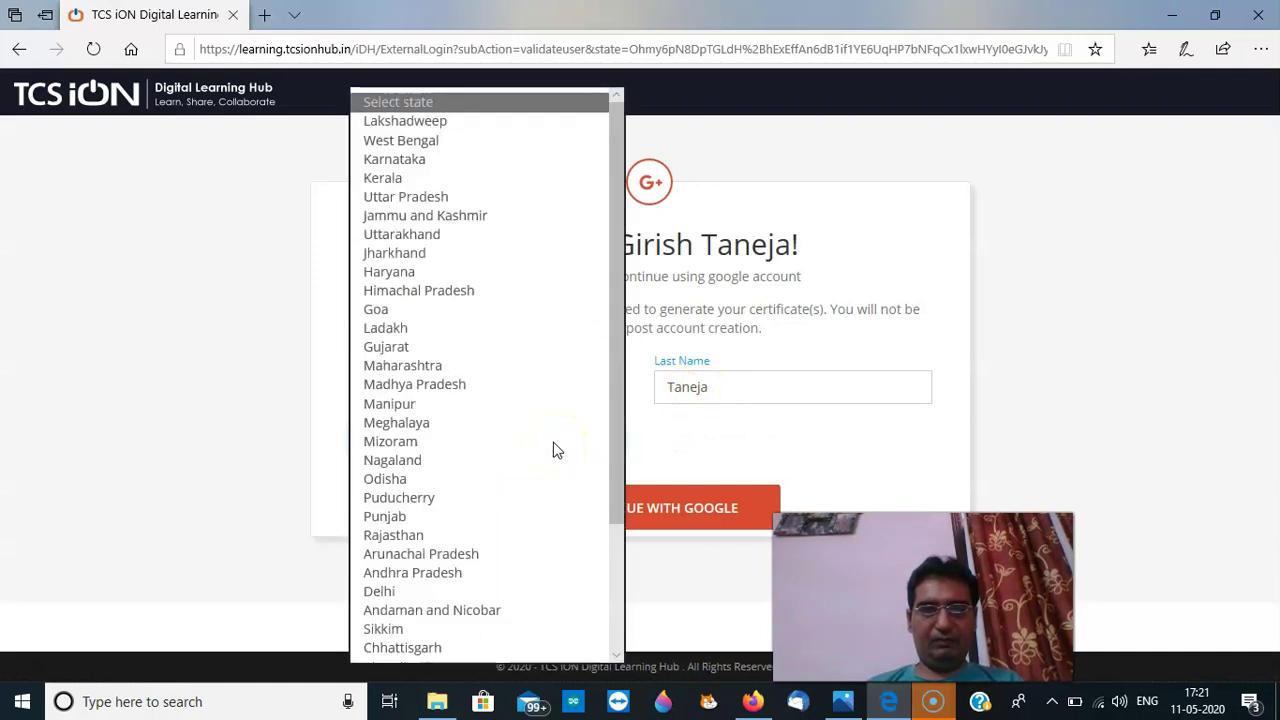
pyautogui.moveTo(619, 474); pyautogui.dragTo(608, 591)
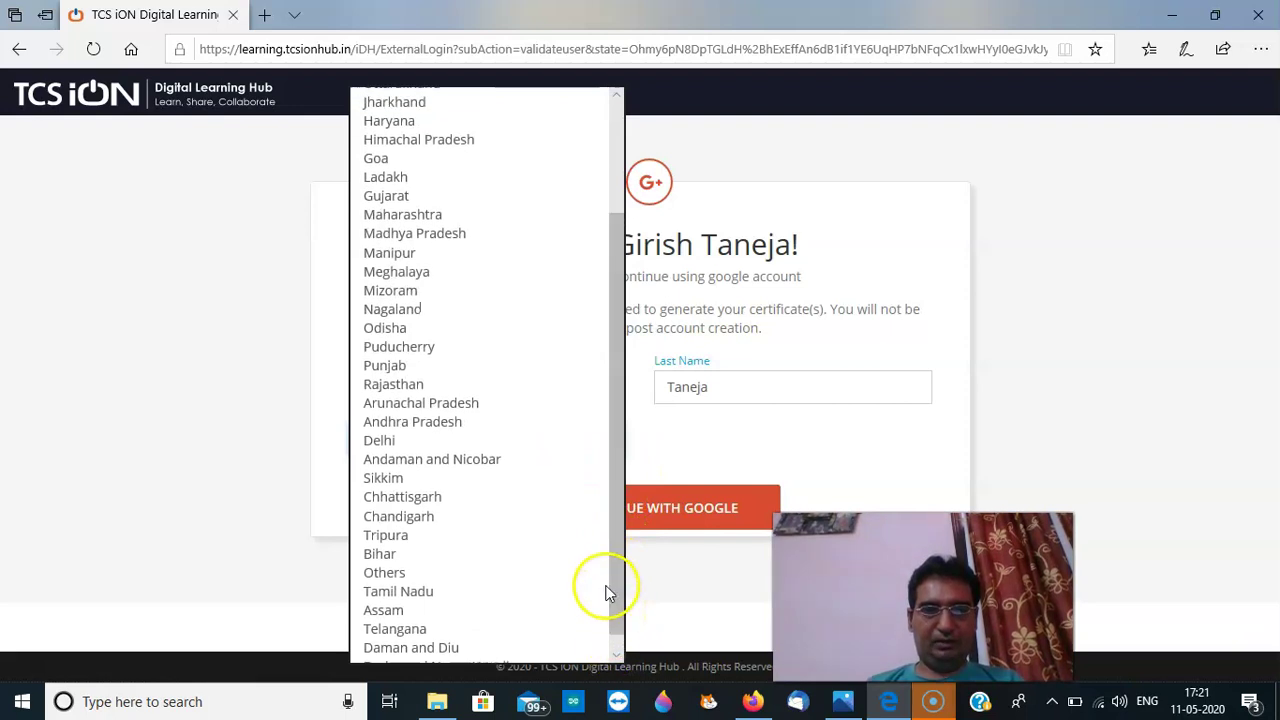
pyautogui.click(373, 366)
pyautogui.click(597, 512)
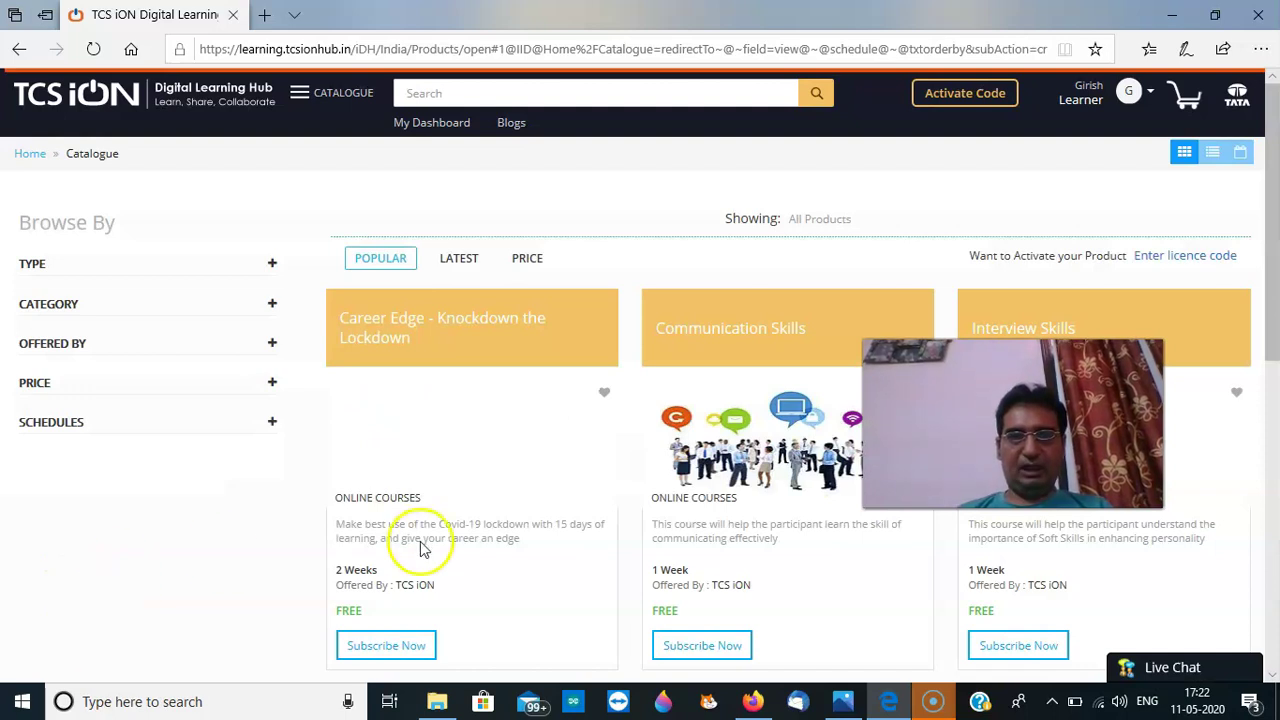
# Confirm the subscription to ICT Academy - GST in 90 Minutes and dismiss the subscription message.
pyautogui.click(397, 650)
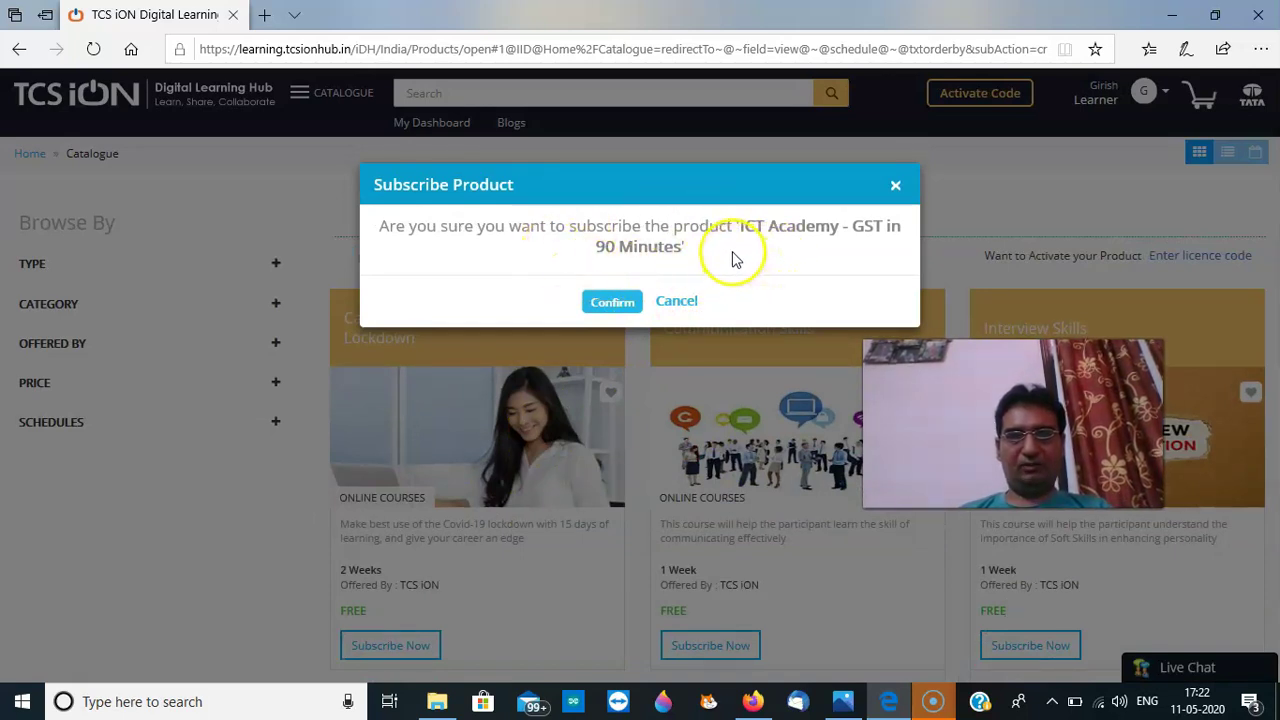
pyautogui.click(628, 312)
pyautogui.click(627, 311)
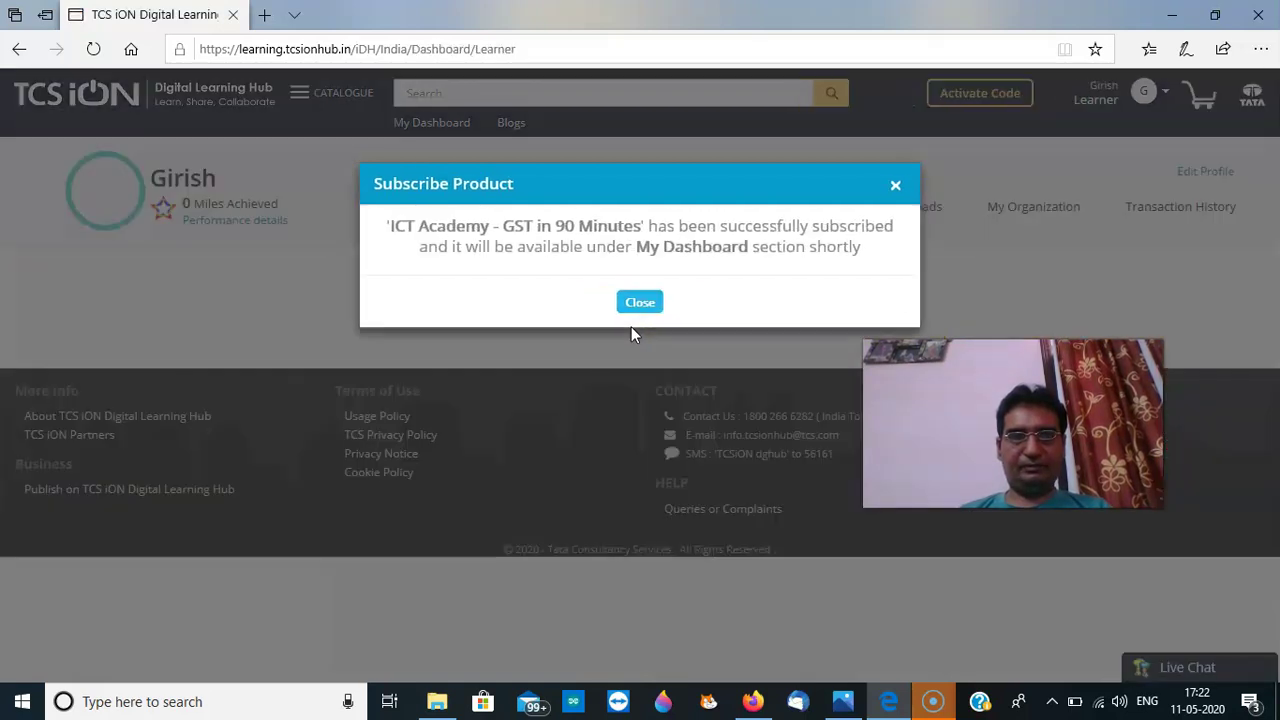
pyautogui.click(636, 305)
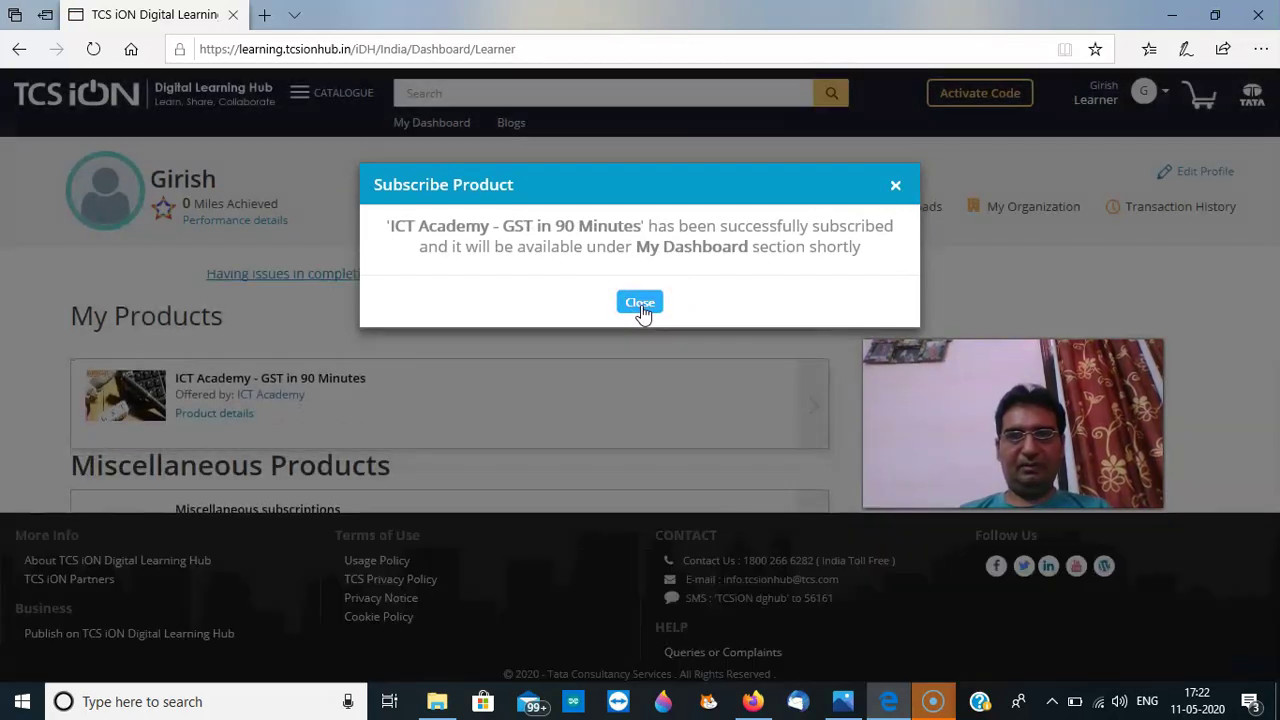
pyautogui.click(633, 303)
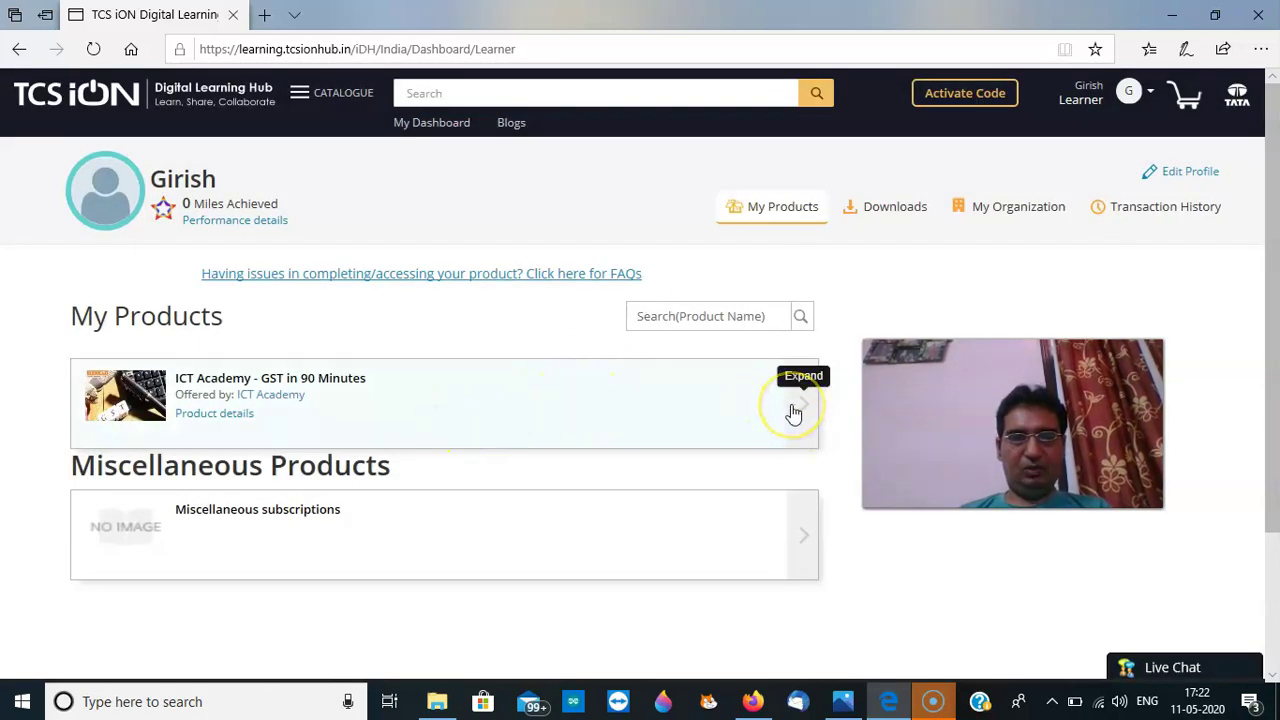
# Expand the subscribed product's course batch and launch GST in 90 Minutes_ICT Academy V1.0, allowing the blocked pop-up once.
pyautogui.click(800, 405)
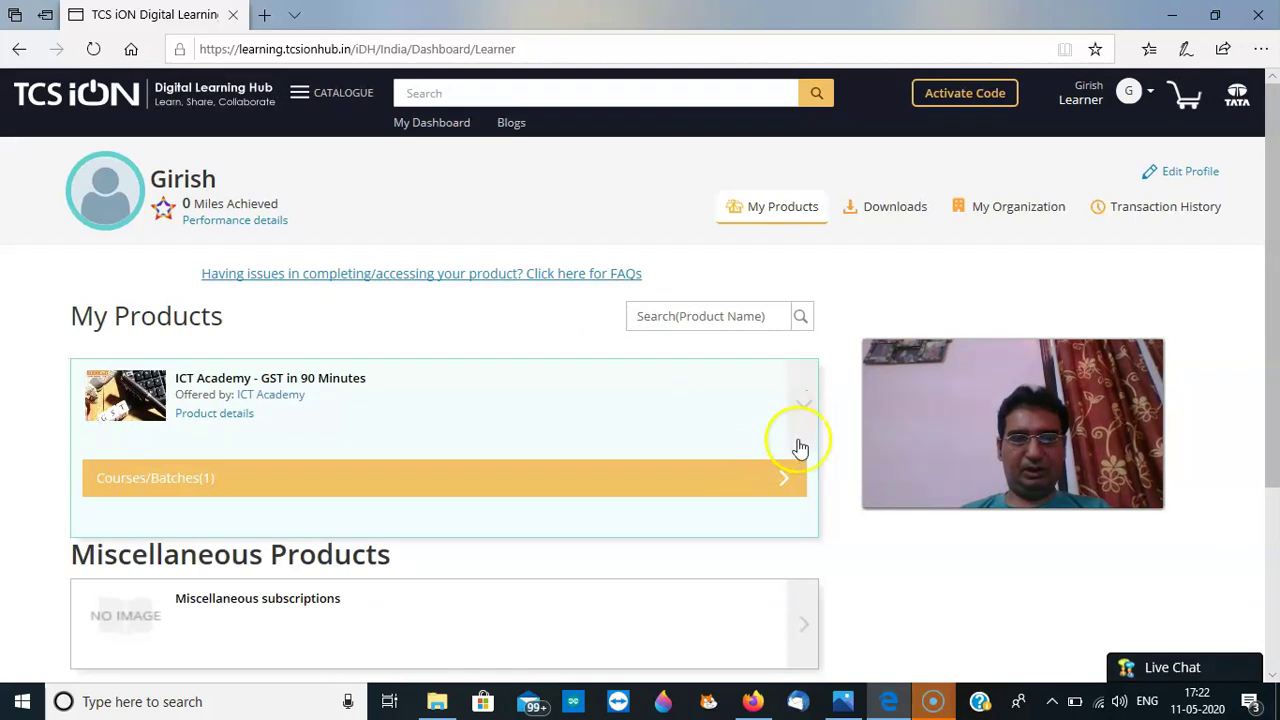
pyautogui.click(691, 485)
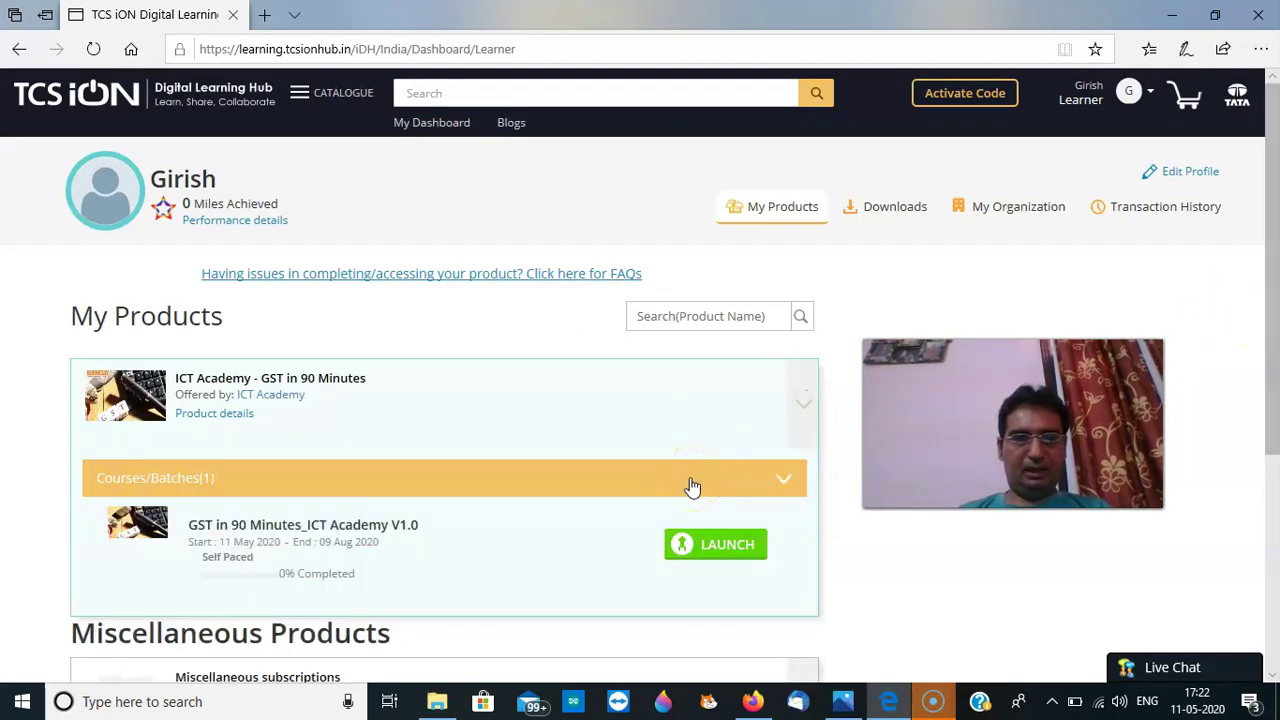
pyautogui.click(714, 548)
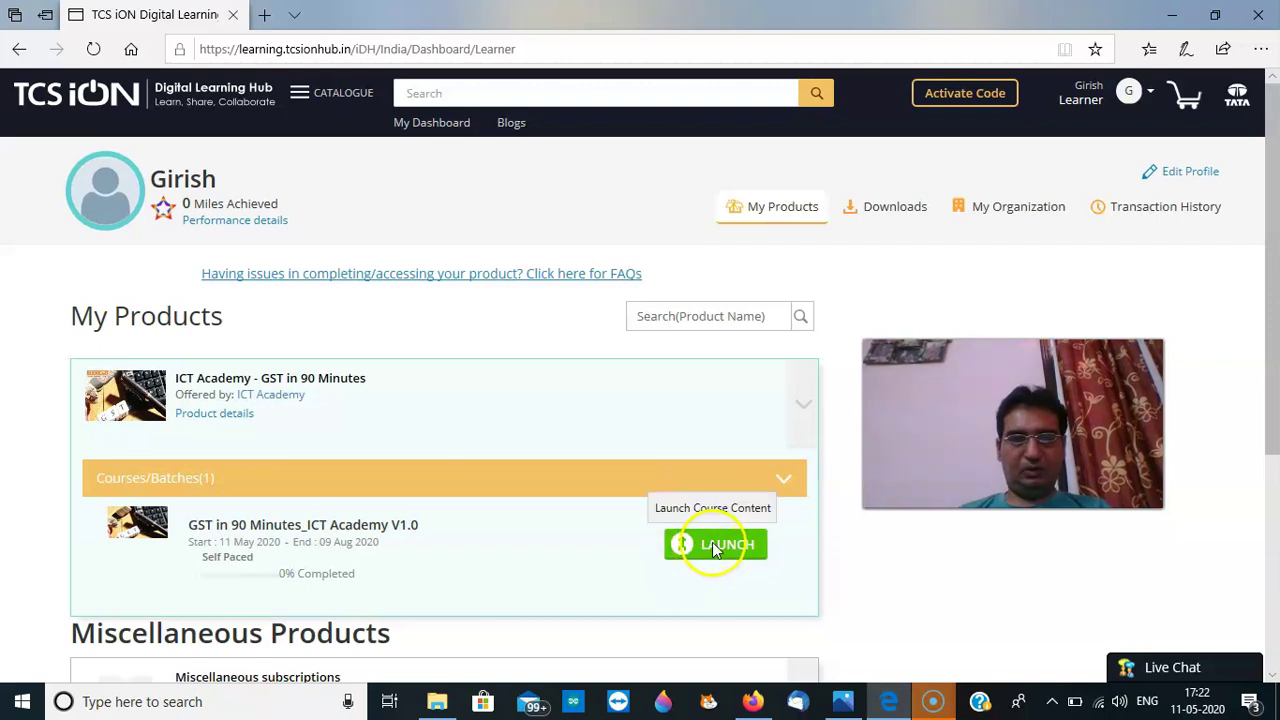
pyautogui.click(714, 549)
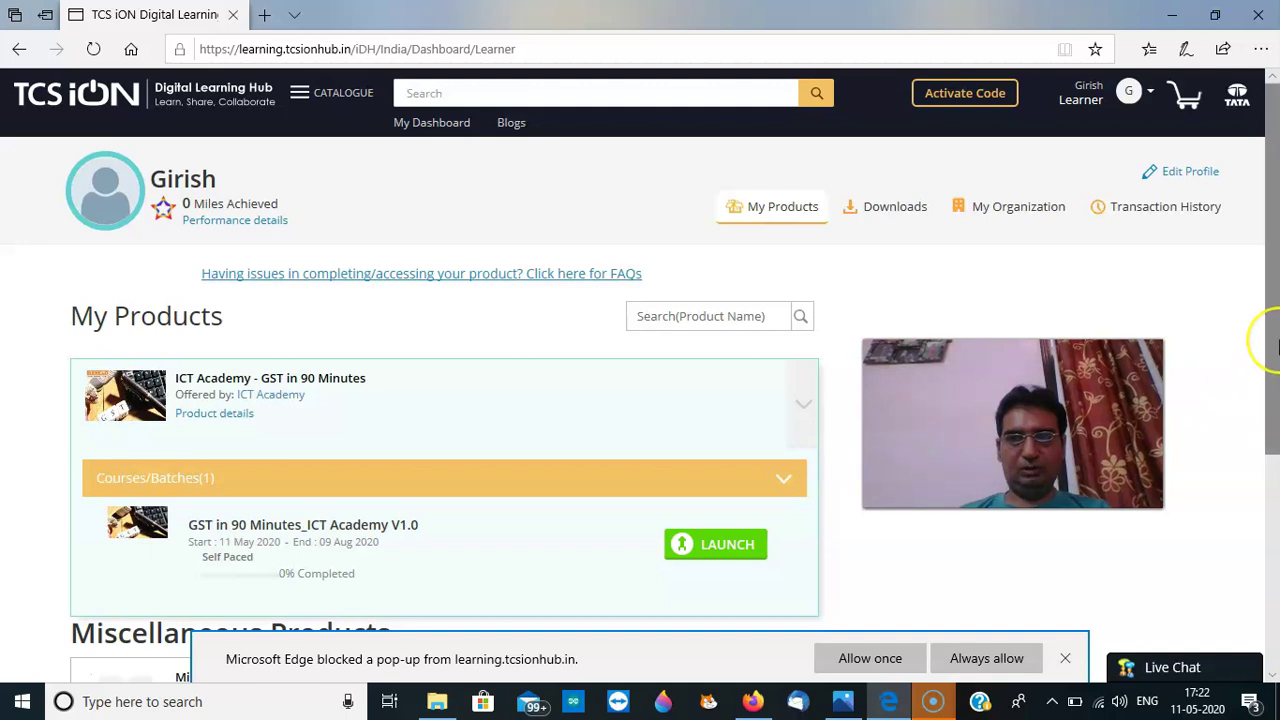
pyautogui.moveTo(1262, 340); pyautogui.dragTo(1277, 470)
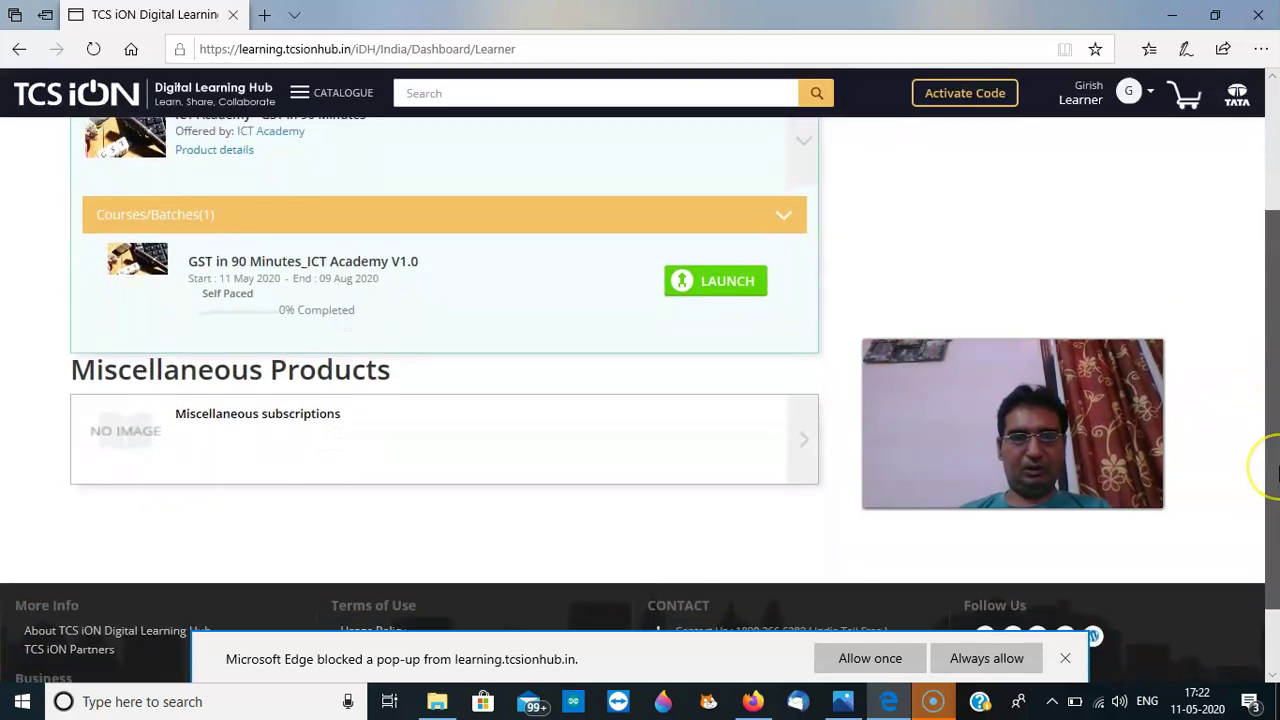
pyautogui.click(902, 663)
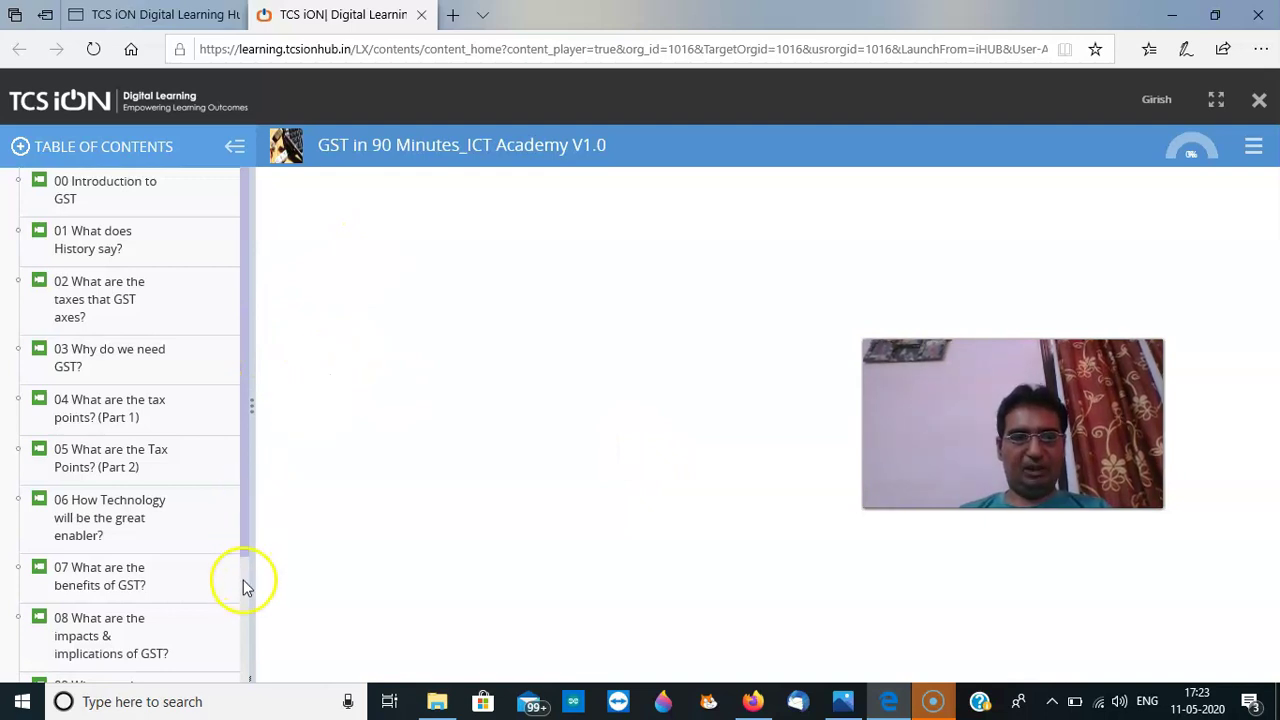
# Look through the course's topic list and comments, and return to the learner dashboard to review My Products.
pyautogui.scroll(-1, 244, 530)
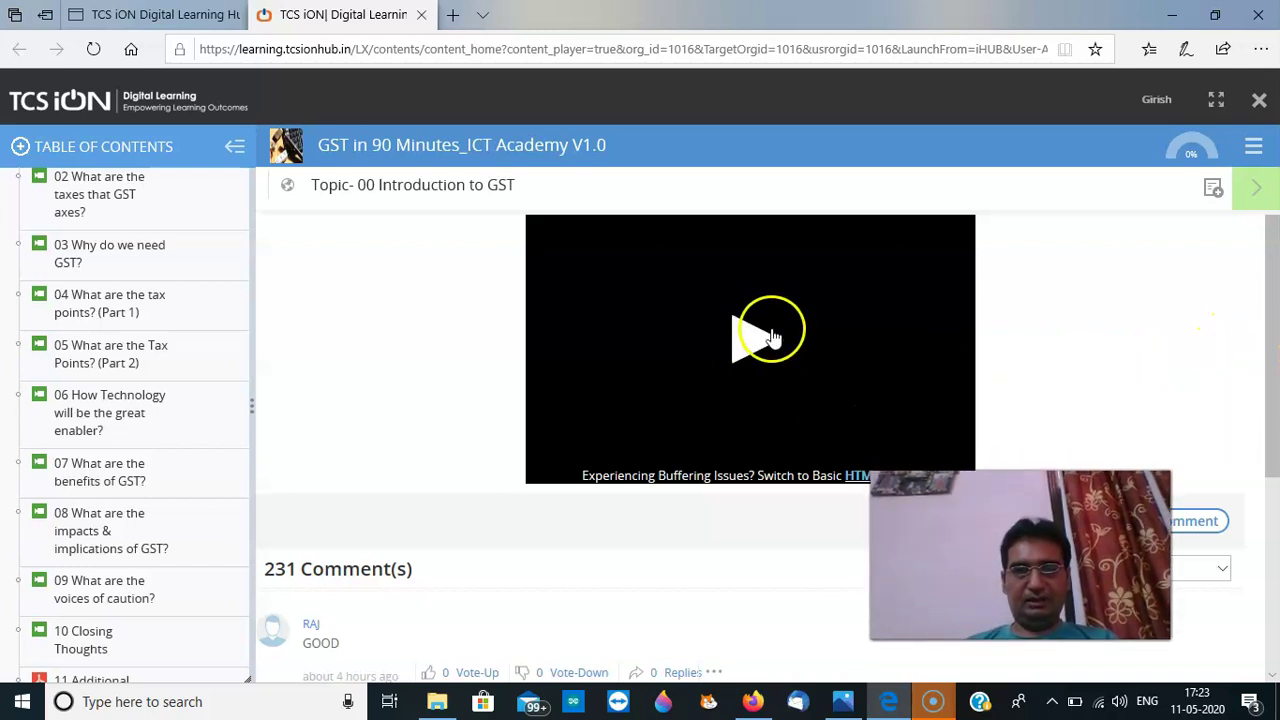
pyautogui.moveTo(1275, 398); pyautogui.dragTo(1257, 471)
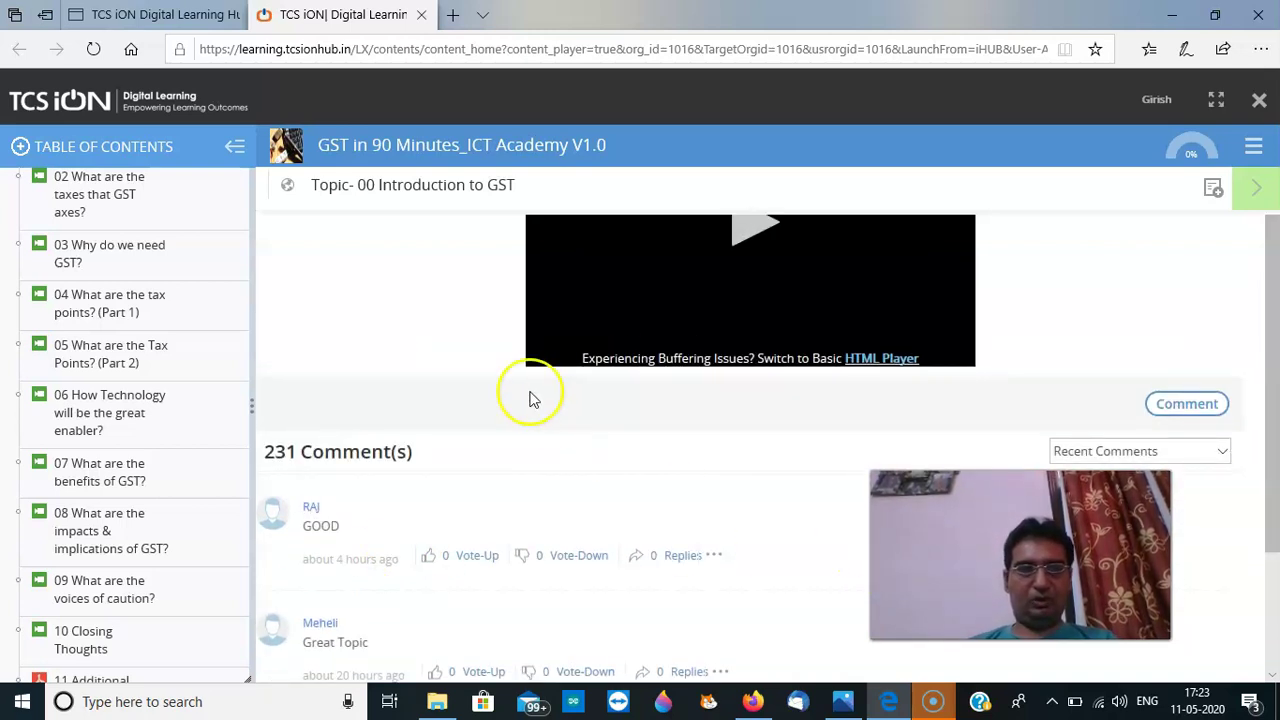
pyautogui.click(200, 14)
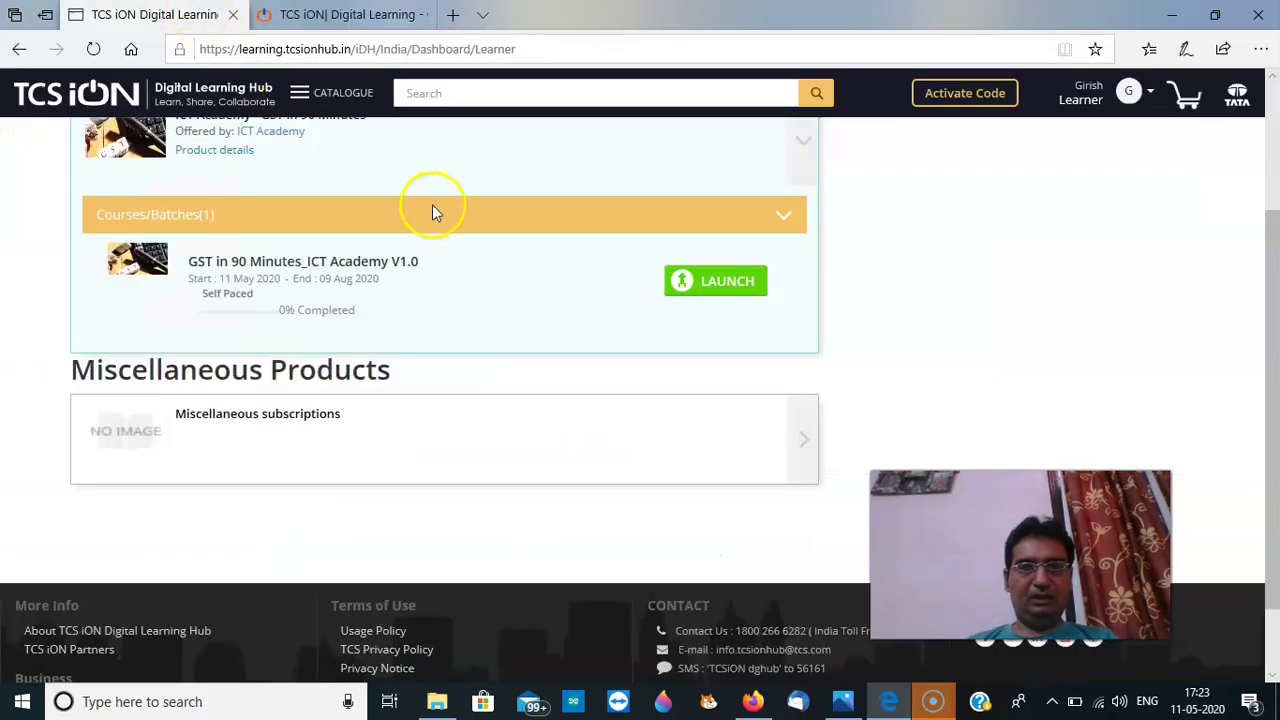
pyautogui.moveTo(1277, 248); pyautogui.dragTo(1257, 108)
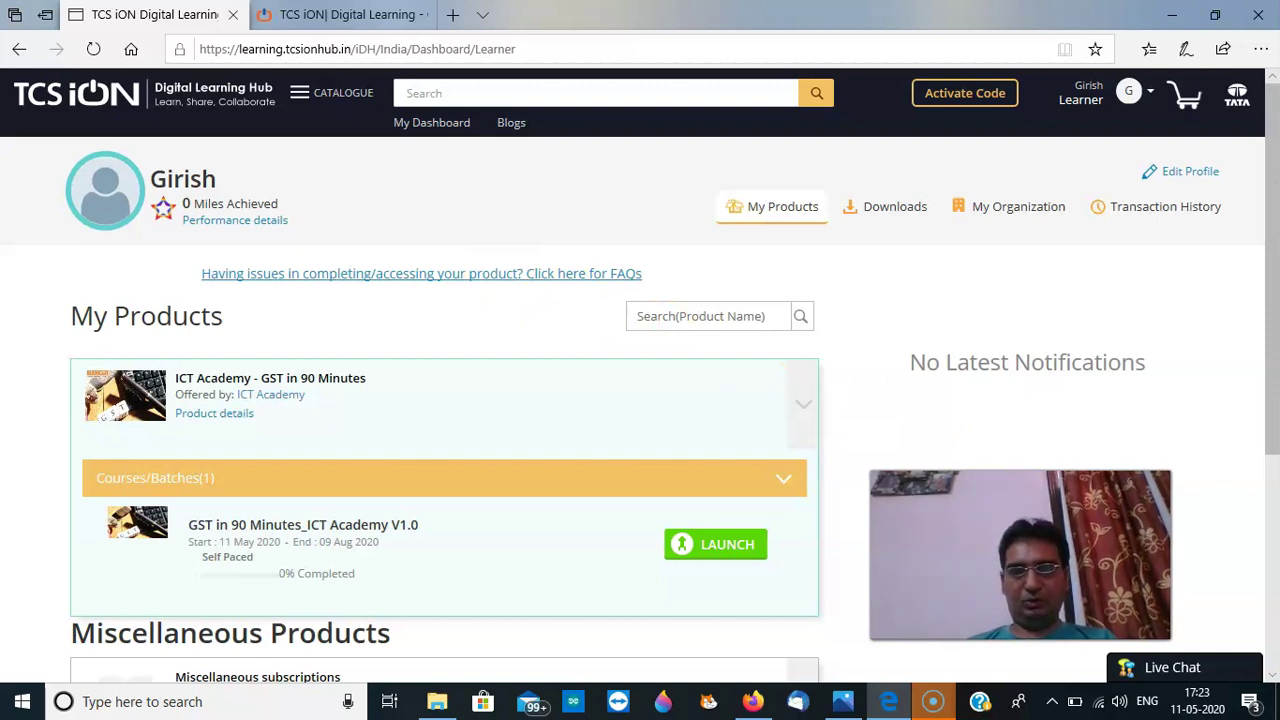
pyautogui.scroll(-1, 1272, 438)
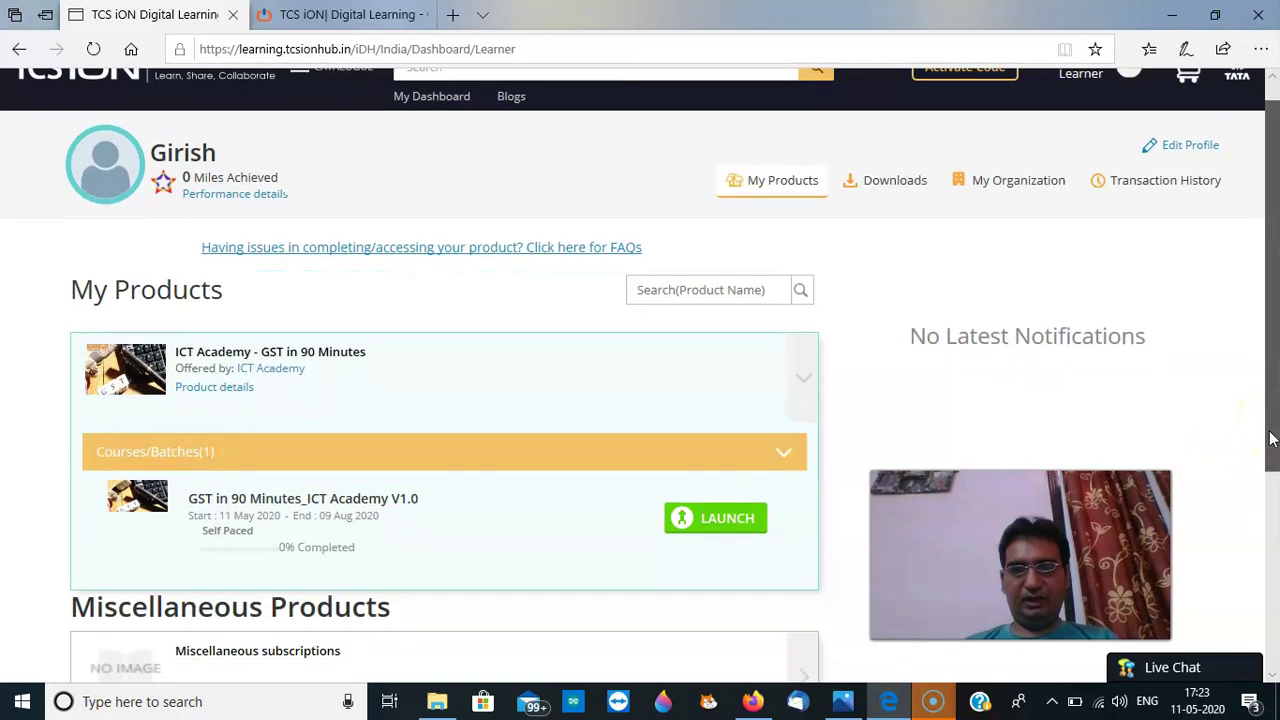
pyautogui.moveTo(1272, 438); pyautogui.dragTo(1272, 466)
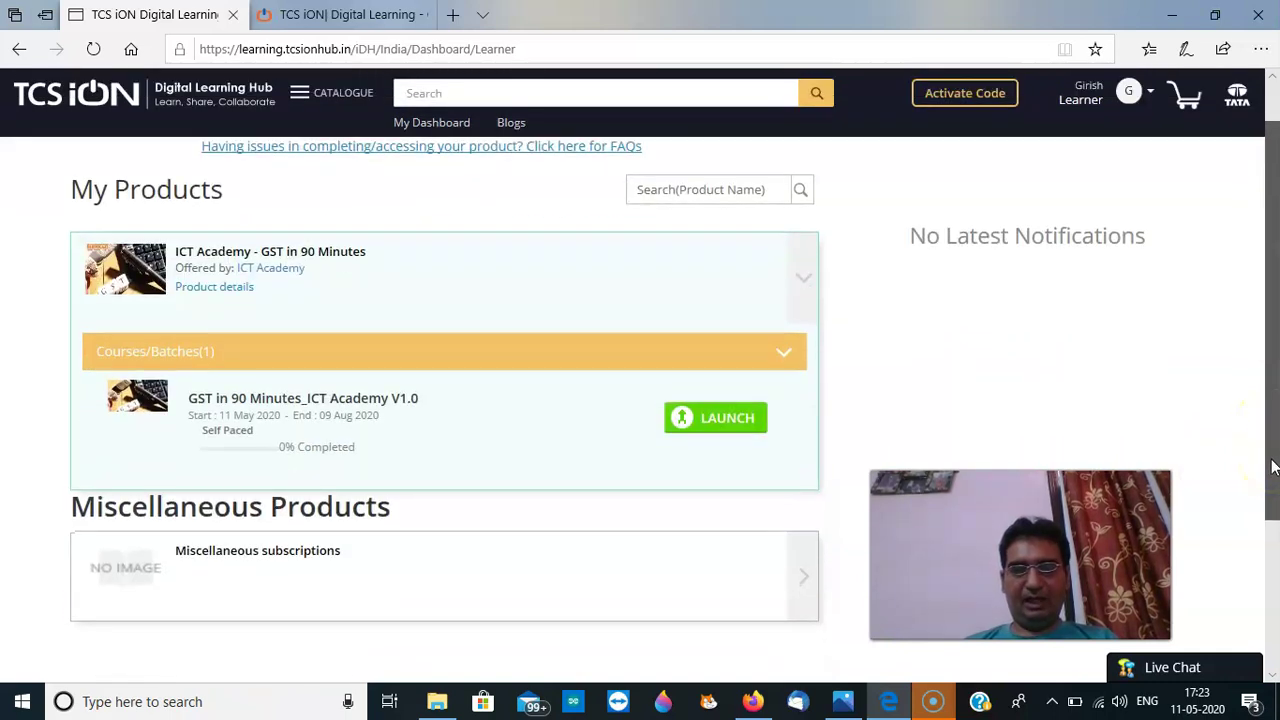